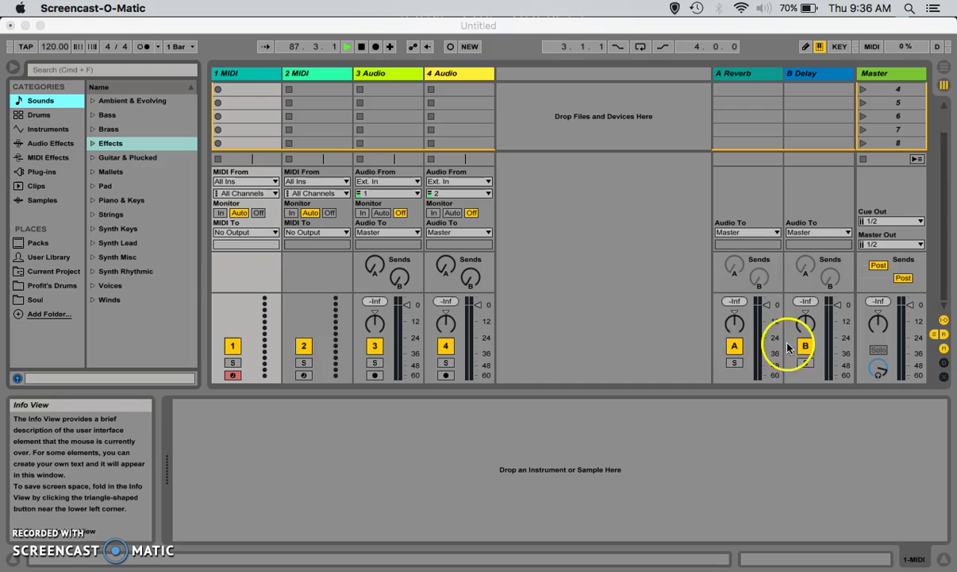
- Switch to Arrangement View and back to Session View, then select the 1 MIDI track
{"action": "left_click", "coordinate": [945, 70]}
{"action": "left_click", "coordinate": [945, 71]}
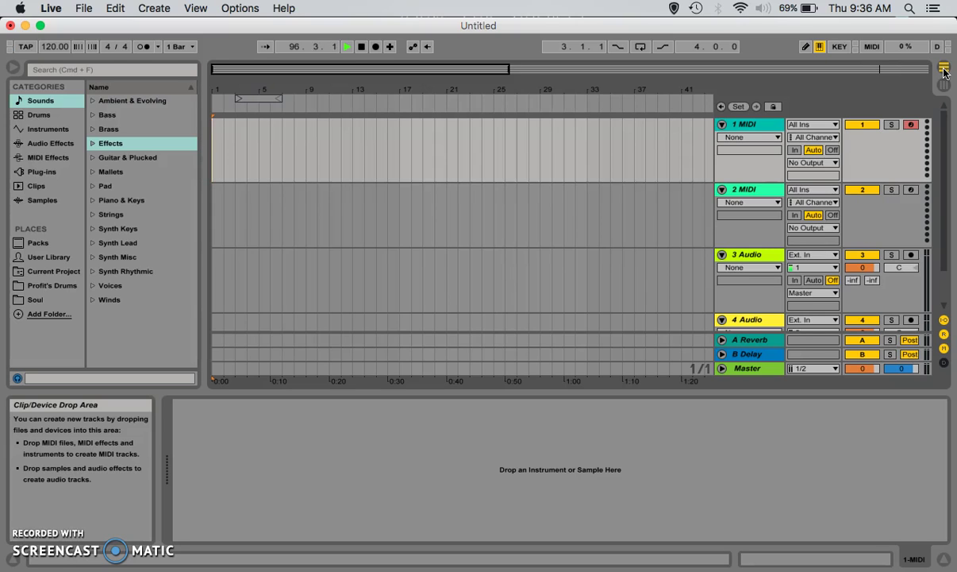
{"action": "left_click", "coordinate": [943, 88]}
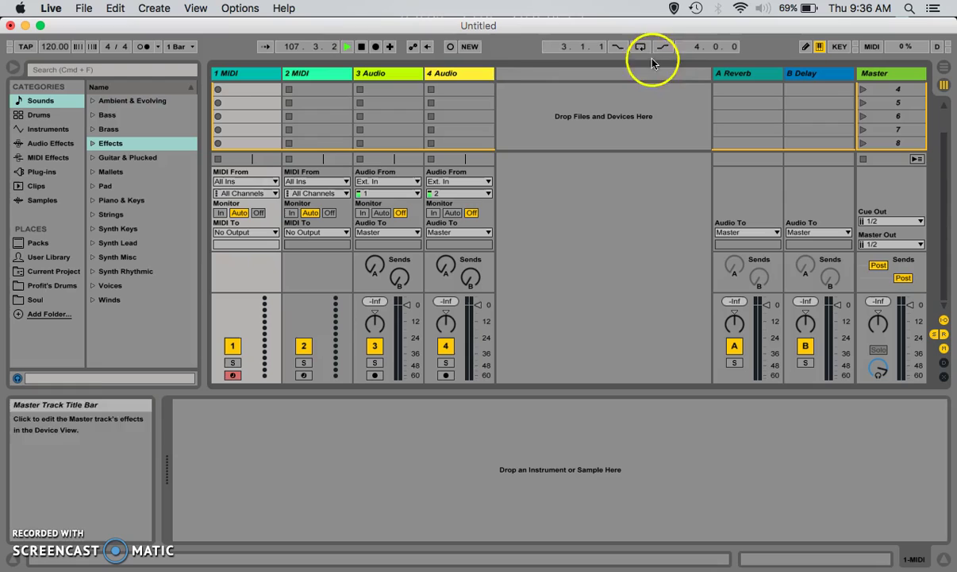
{"action": "left_click", "coordinate": [258, 74]}
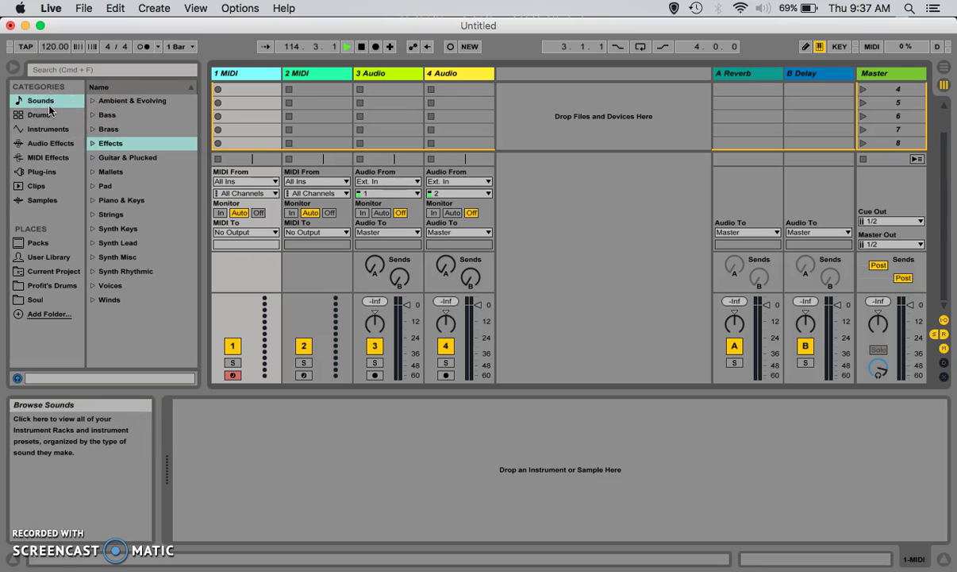
{"action": "left_click", "coordinate": [99, 104]}
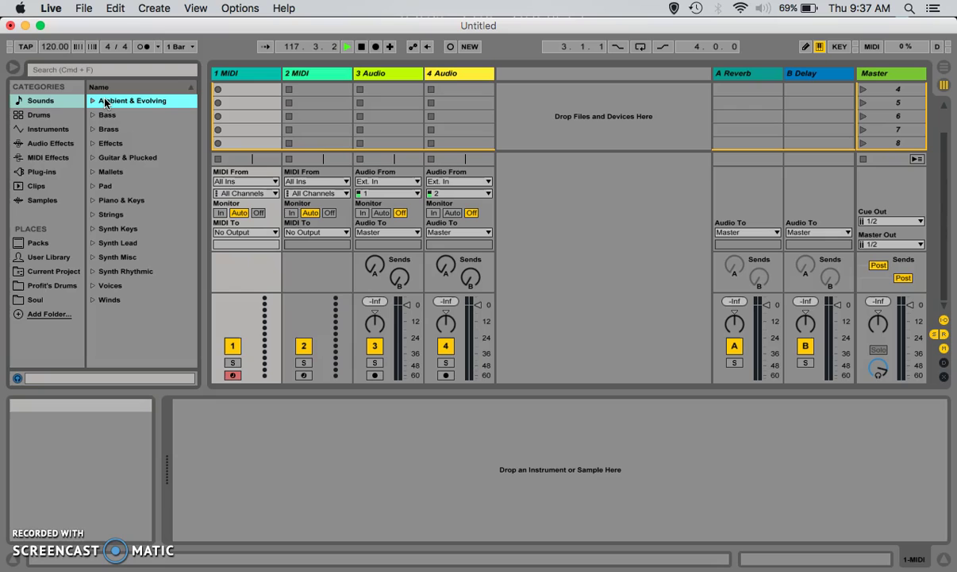
{"action": "key", "text": "Down"}
{"action": "key", "text": "Down"}
{"action": "key", "text": "Down"}
{"action": "key", "text": "Down"}
{"action": "key", "text": "Down"}
{"action": "key", "text": "Down"}
{"action": "key", "text": "Down"}
{"action": "key", "text": "Down"}
{"action": "key", "text": "Down"}
{"action": "key", "text": "Down"}
{"action": "key", "text": "Down"}
{"action": "key", "text": "Down"}
{"action": "key", "text": "Down"}
{"action": "key", "text": "Down"}
{"action": "key", "text": "Right"}
{"action": "key", "text": "Up"}
{"action": "key", "text": "Right"}
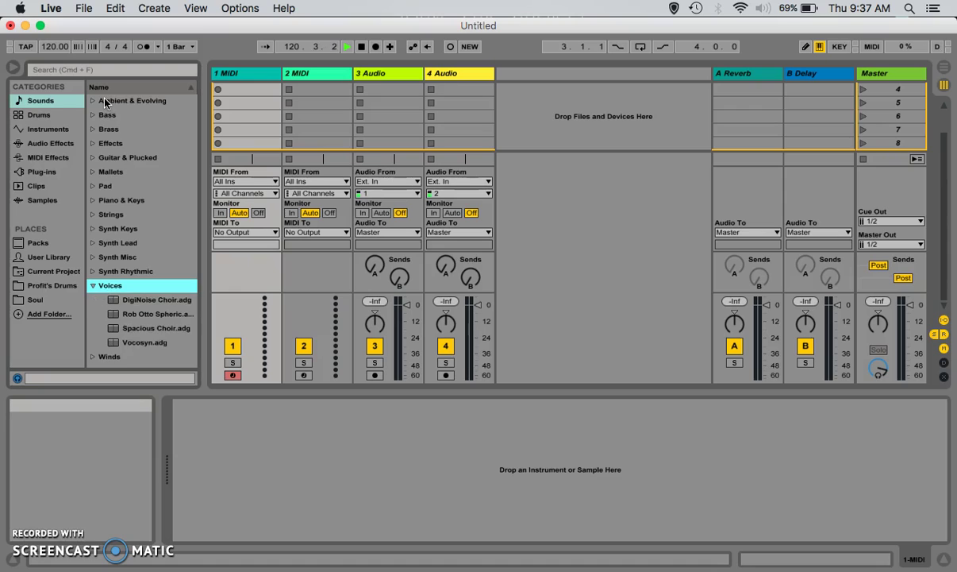
{"action": "key", "text": "Left"}
{"action": "key", "text": "Up"}
{"action": "key", "text": "Right"}
{"action": "key", "text": "Left"}
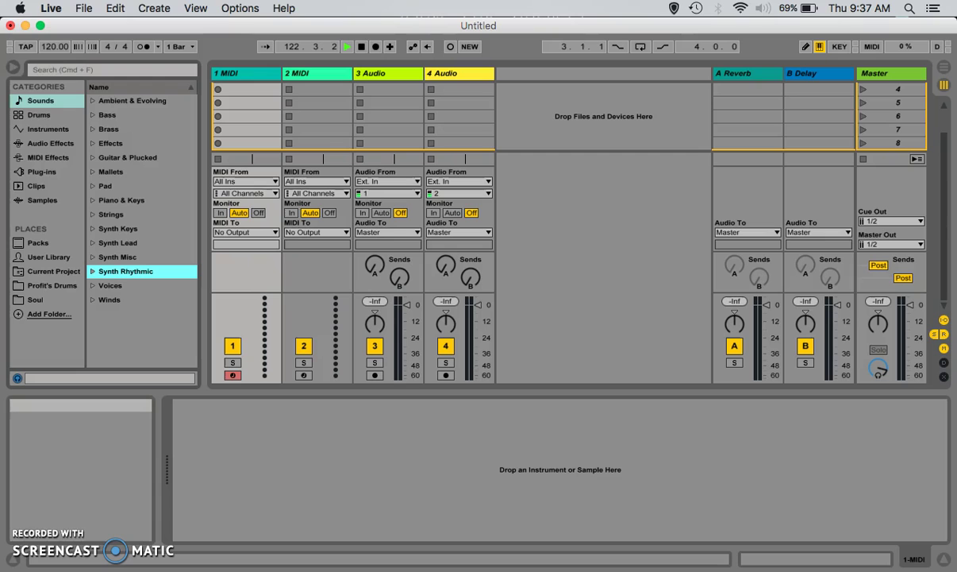
{"action": "left_click", "coordinate": [49, 104]}
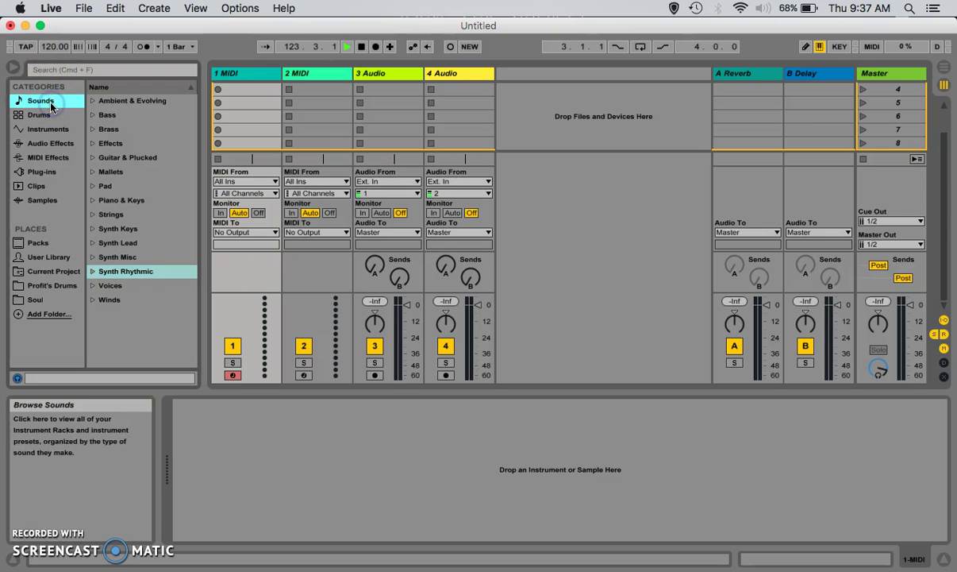
- Drag the Massive plug-in from the Plug-ins browser onto track 1 MIDI and close its window
{"action": "key", "text": "Down"}
{"action": "key", "text": "Down"}
{"action": "key", "text": "Down"}
{"action": "key", "text": "Down"}
{"action": "key", "text": "Down"}
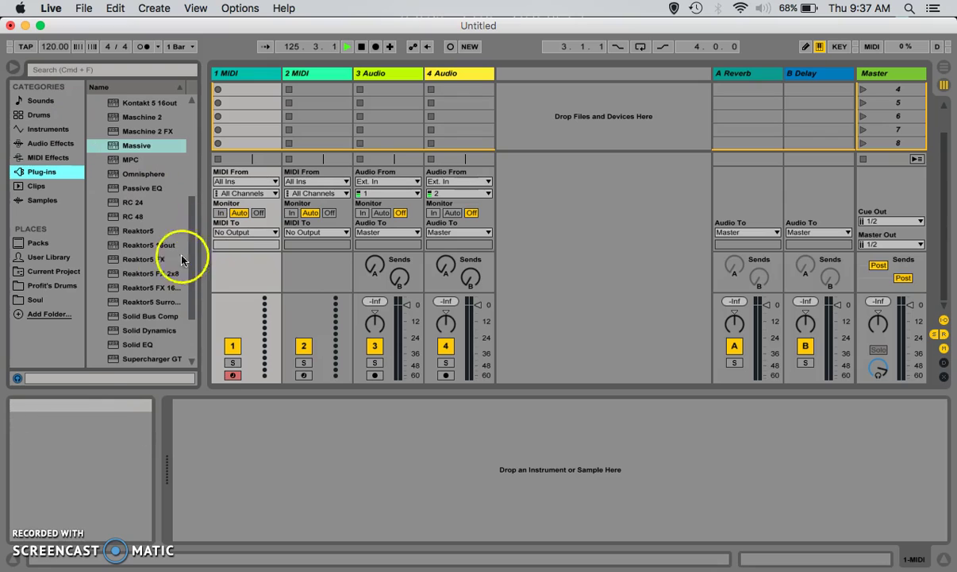
{"action": "left_click_drag", "start_coordinate": [191, 265], "coordinate": [192, 248]}
{"action": "left_click", "coordinate": [124, 183]}
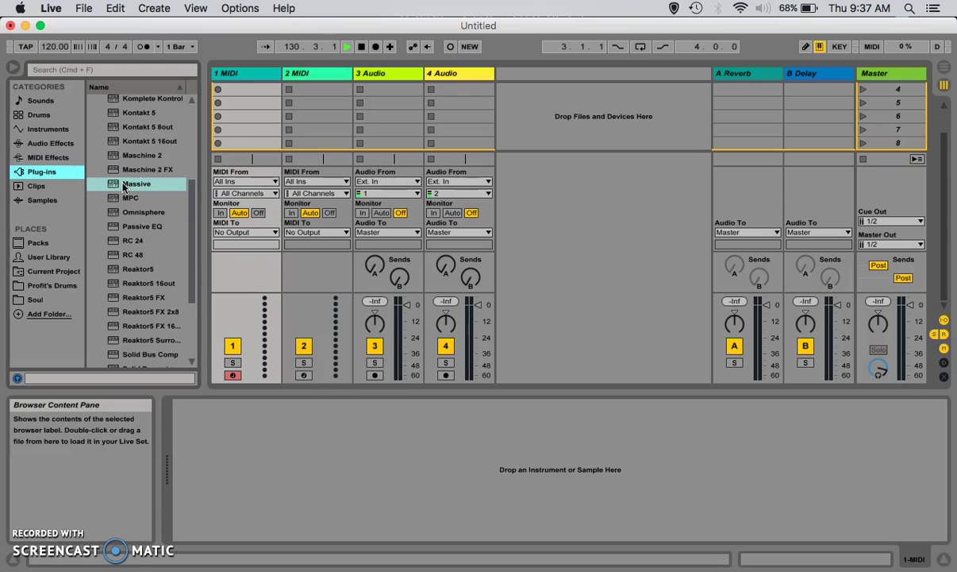
{"action": "left_click_drag", "start_coordinate": [124, 185], "coordinate": [226, 77]}
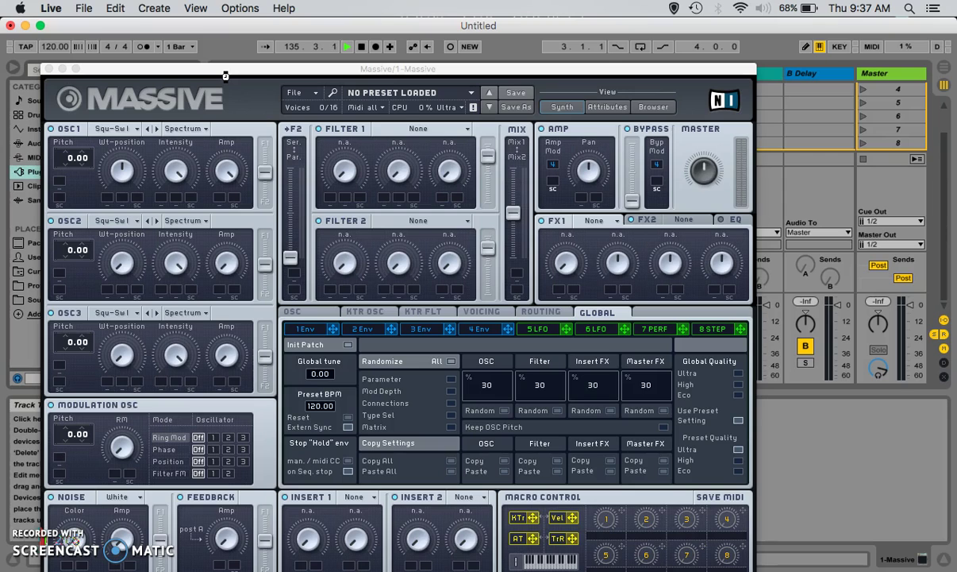
{"action": "left_click", "coordinate": [49, 69]}
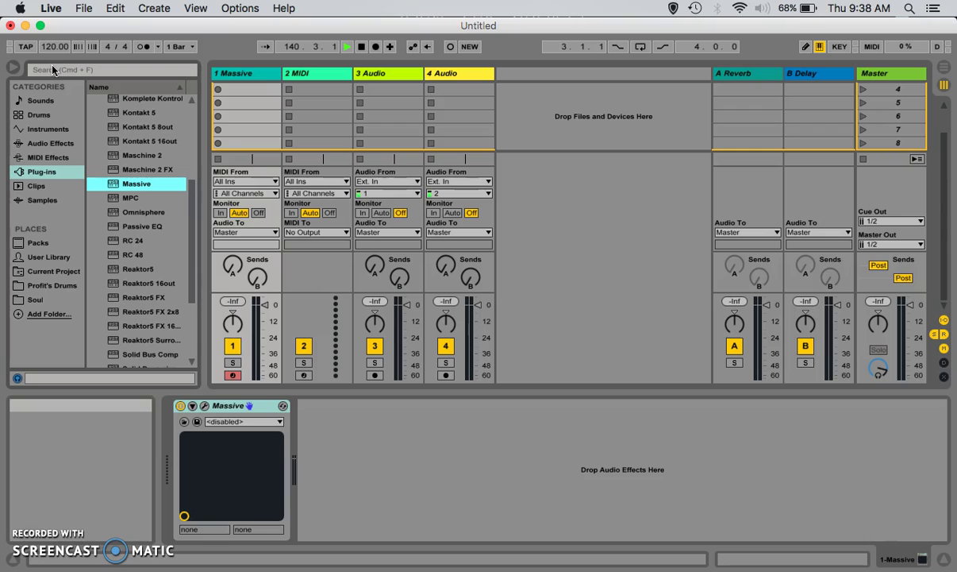
- Load the empty Drum Rack preset from Drums onto the selected 2 MIDI track
{"action": "left_click", "coordinate": [39, 119]}
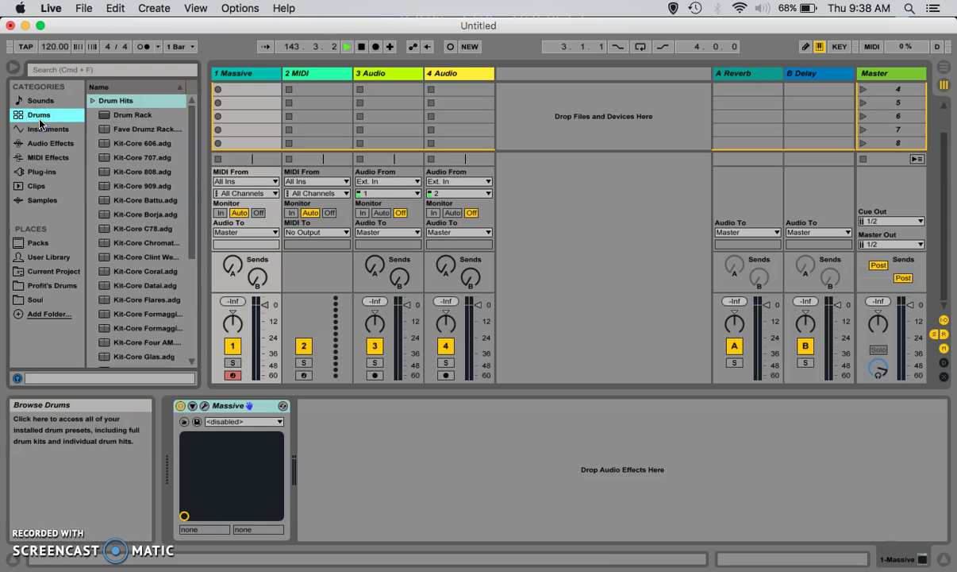
{"action": "left_click", "coordinate": [101, 115]}
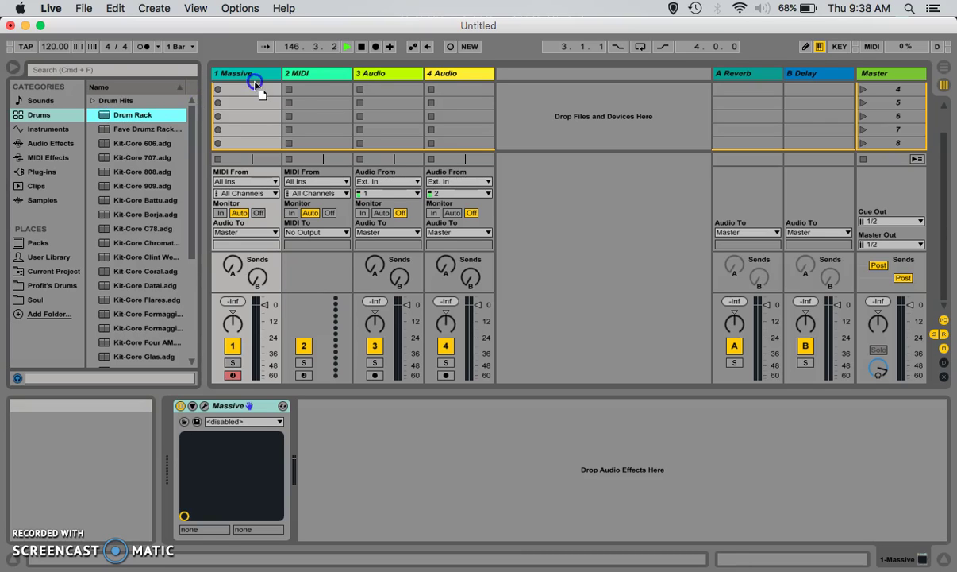
{"action": "left_click", "coordinate": [310, 73]}
{"action": "key", "text": "Return"}
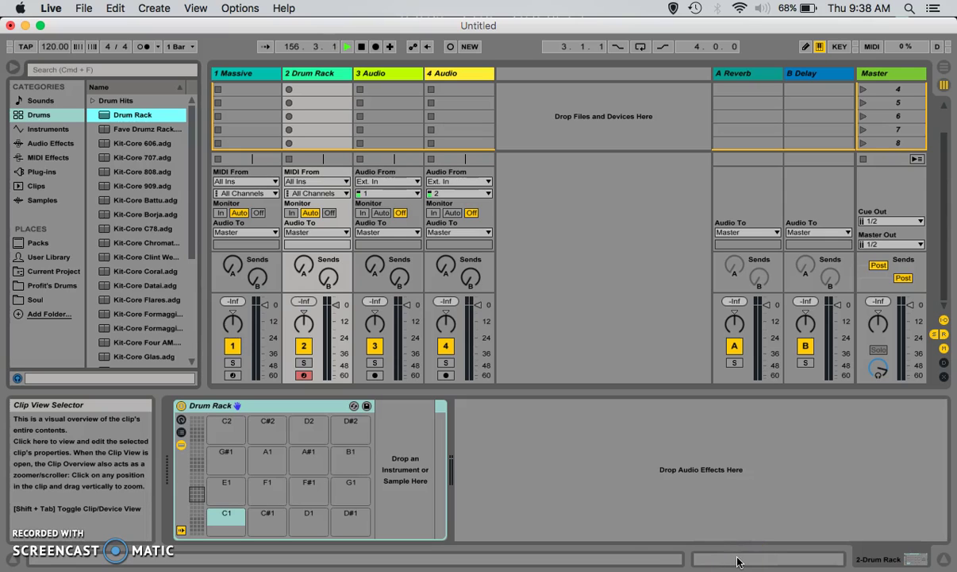
- Select Drum Rack pads along the bottom row through D1, D#1, E1 and F1, toggling hot-swap
{"action": "left_click", "coordinate": [546, 552]}
{"action": "left_click", "coordinate": [512, 465]}
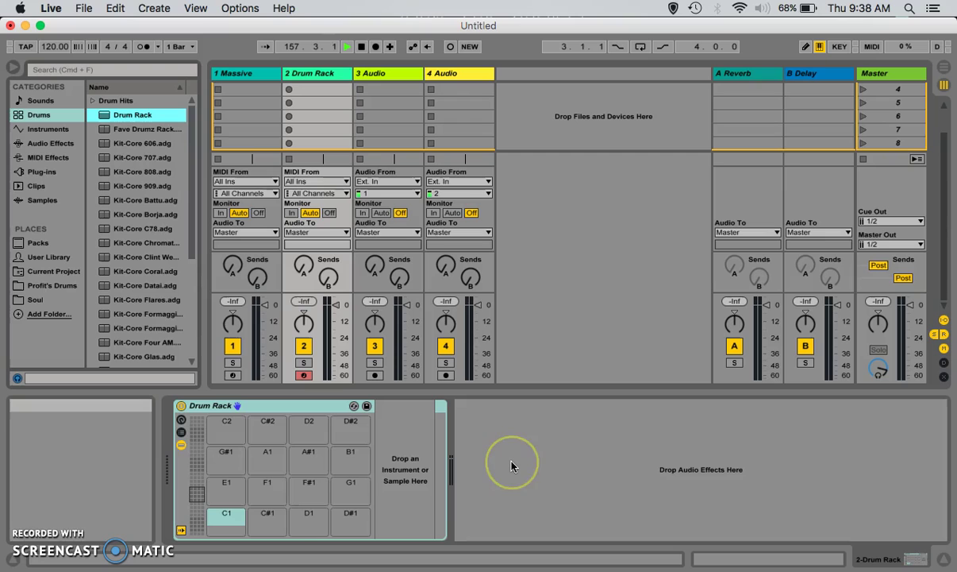
{"action": "left_click", "coordinate": [677, 528]}
{"action": "left_click", "coordinate": [406, 524]}
{"action": "left_click", "coordinate": [261, 527]}
{"action": "left_click", "coordinate": [225, 516]}
{"action": "left_click", "coordinate": [268, 516]}
{"action": "left_click", "coordinate": [310, 516]}
{"action": "left_click", "coordinate": [350, 516]}
{"action": "left_click", "coordinate": [242, 496]}
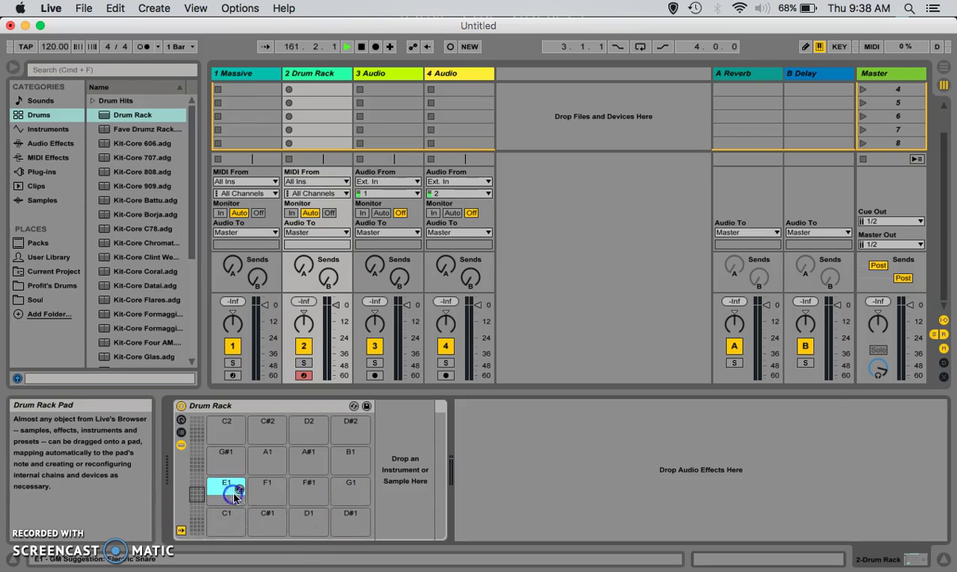
{"action": "left_click", "coordinate": [280, 488]}
{"action": "left_click", "coordinate": [280, 488]}
- Load E-Perc 8 on A1, E-Perc 9 on E1 and E-Perc BittyBot on D2, then preview D2
{"action": "left_click", "coordinate": [101, 227]}
{"action": "left_click_drag", "start_coordinate": [125, 243], "coordinate": [143, 362]}
{"action": "left_click_drag", "start_coordinate": [141, 285], "coordinate": [263, 454]}
{"action": "left_click_drag", "start_coordinate": [121, 299], "coordinate": [226, 496]}
{"action": "left_click_drag", "start_coordinate": [119, 327], "coordinate": [312, 442]}
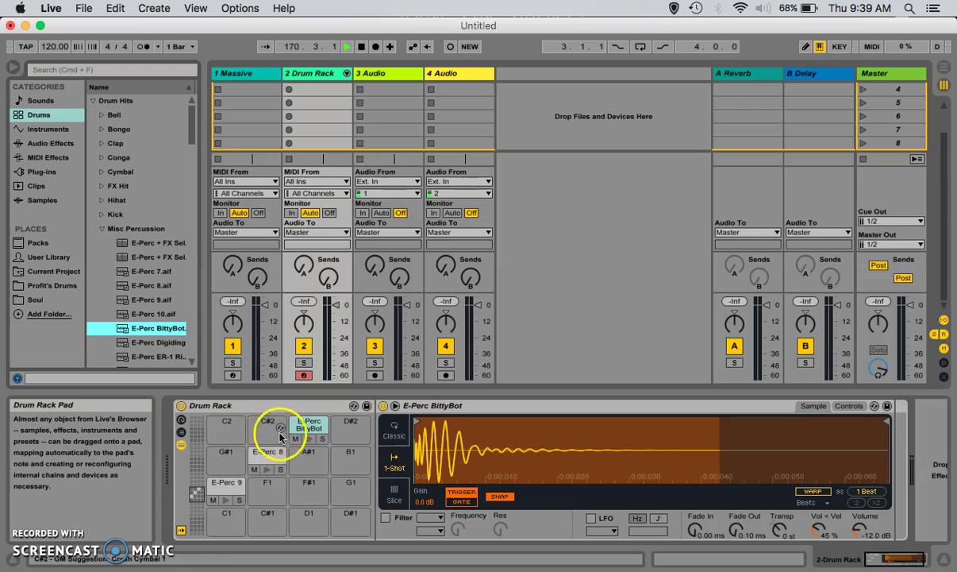
{"action": "left_click", "coordinate": [310, 438]}
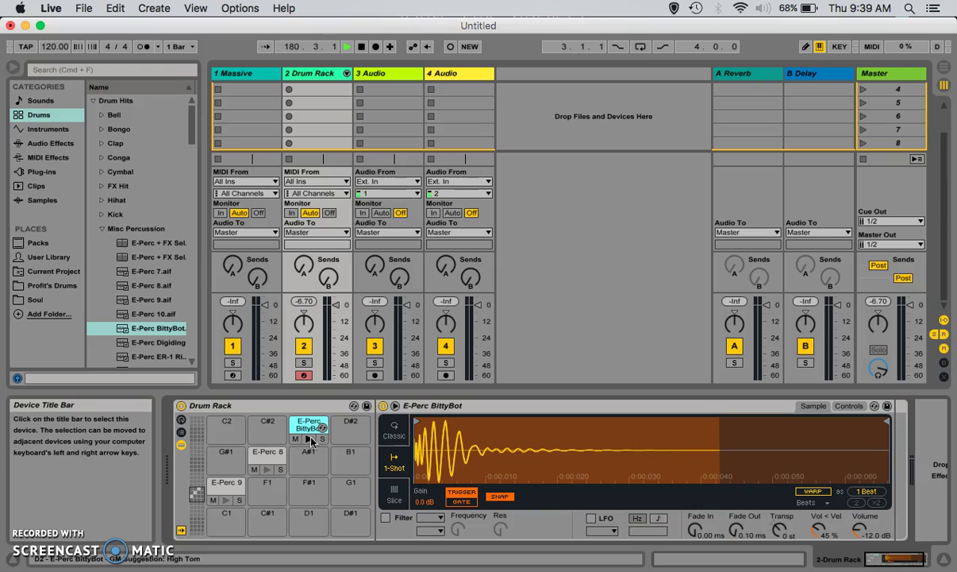
- Set both audio input and output devices to MobilePre (2 In, 2 Out), then close Preferences
{"action": "key", "text": "super+comma"}
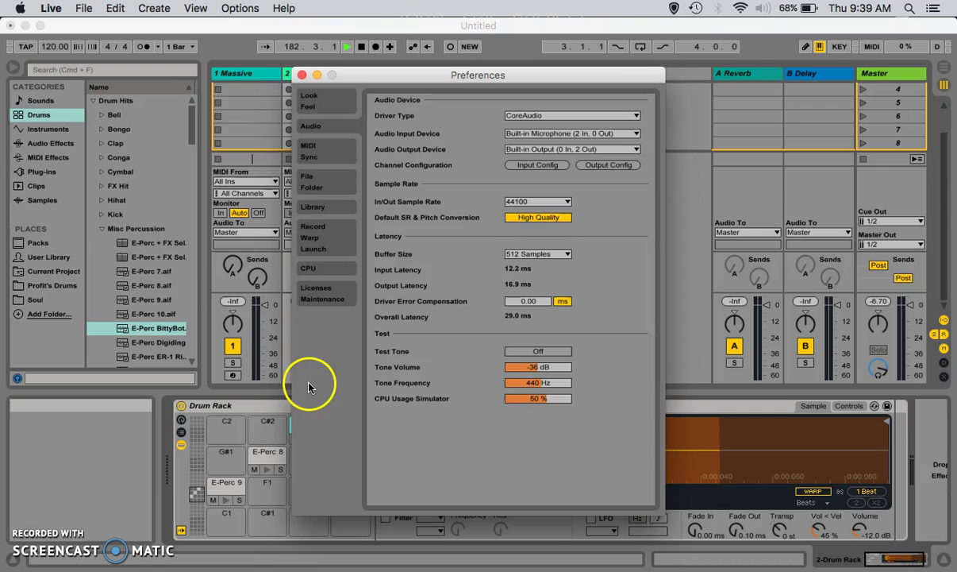
{"action": "left_click", "coordinate": [311, 176]}
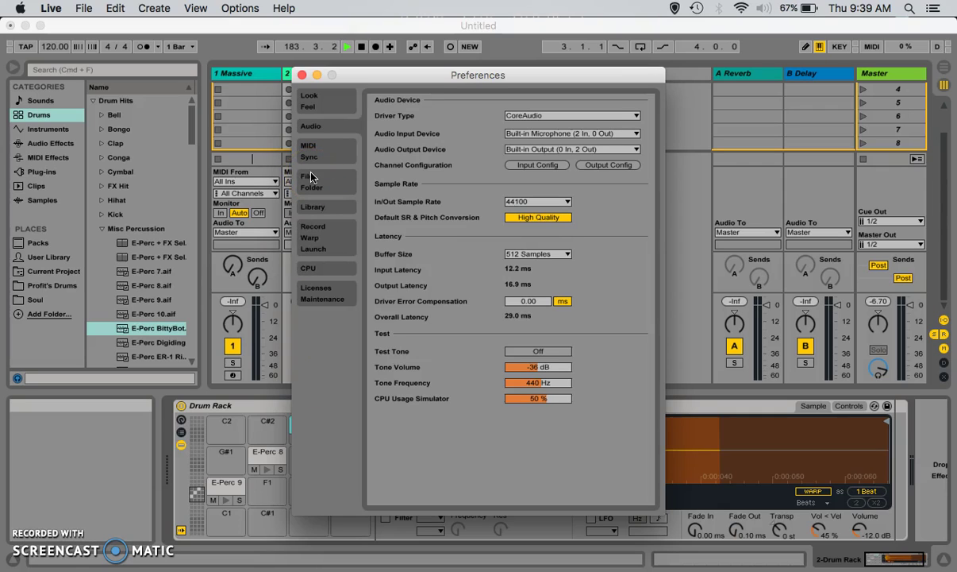
{"action": "left_click", "coordinate": [310, 129]}
{"action": "left_click", "coordinate": [546, 137]}
{"action": "left_click_drag", "start_coordinate": [548, 137], "coordinate": [533, 203]}
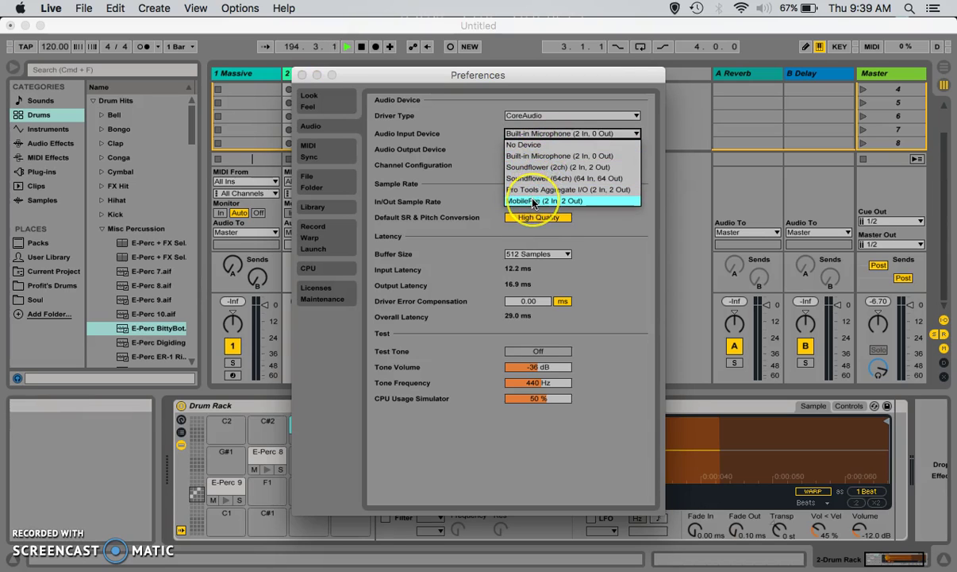
{"action": "left_click", "coordinate": [533, 202]}
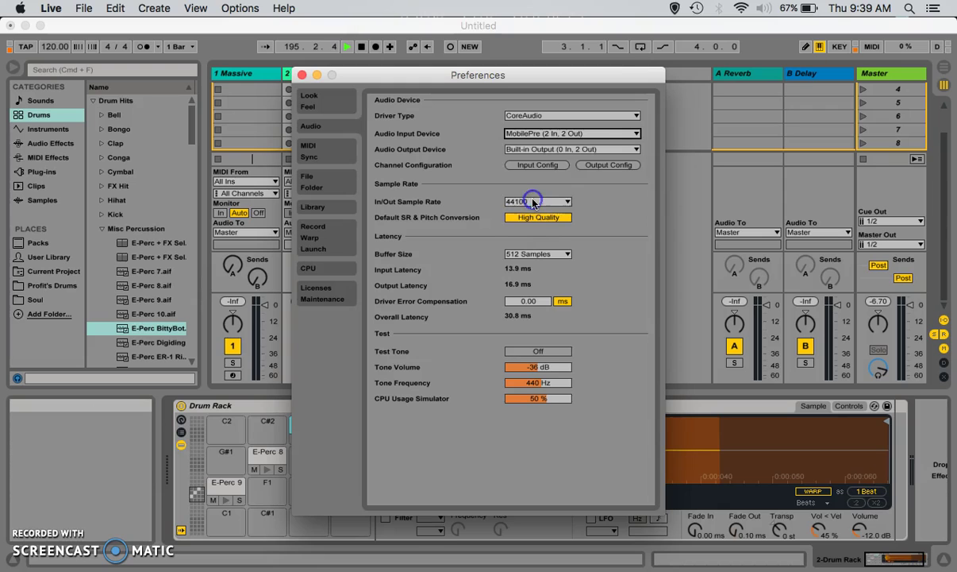
{"action": "left_click", "coordinate": [565, 152]}
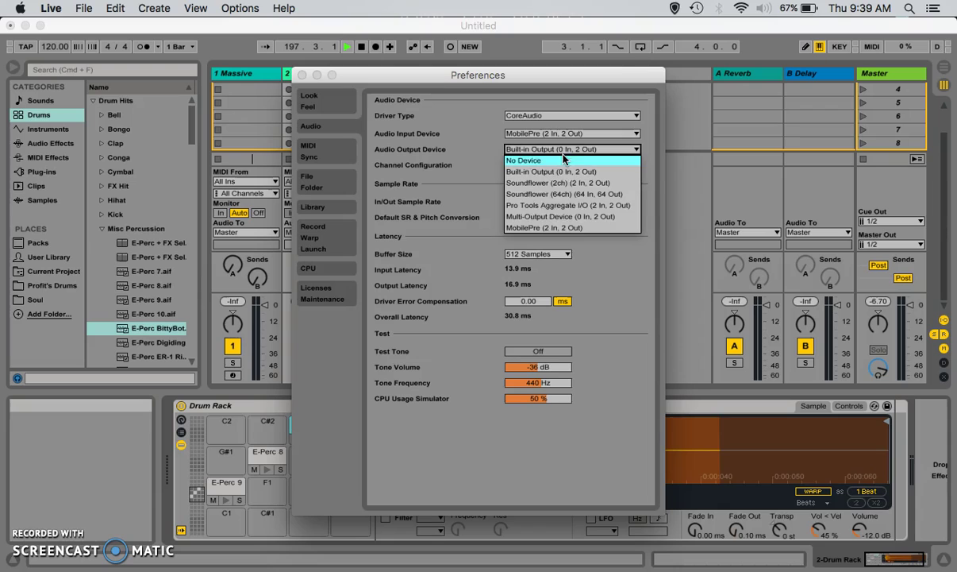
{"action": "left_click", "coordinate": [553, 229]}
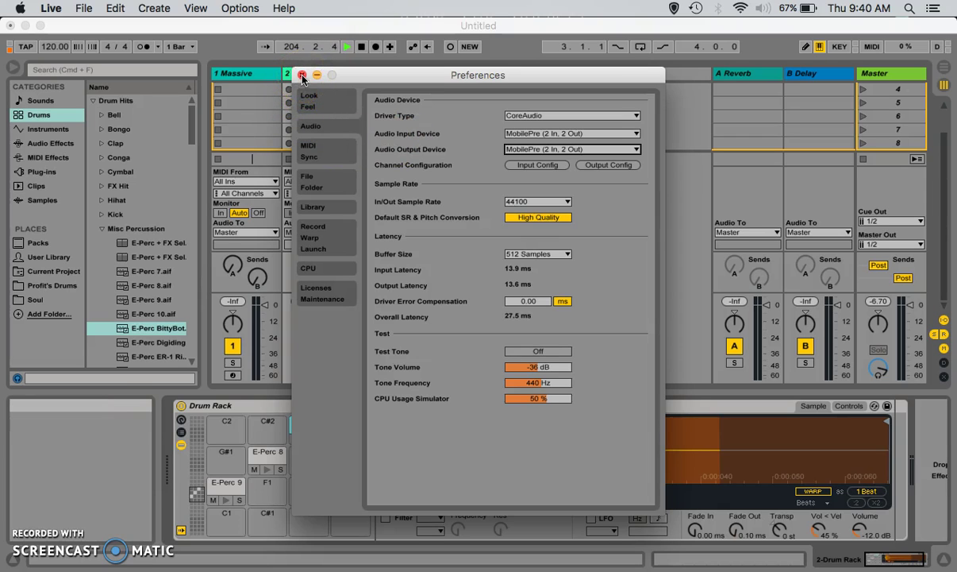
{"action": "left_click", "coordinate": [303, 75]}
- Arm the Drum Rack track and audition the E-Perc BittyBot, E-Perc 8 and E-Perc 9 pads
{"action": "left_click", "coordinate": [304, 373]}
{"action": "left_click", "coordinate": [310, 433]}
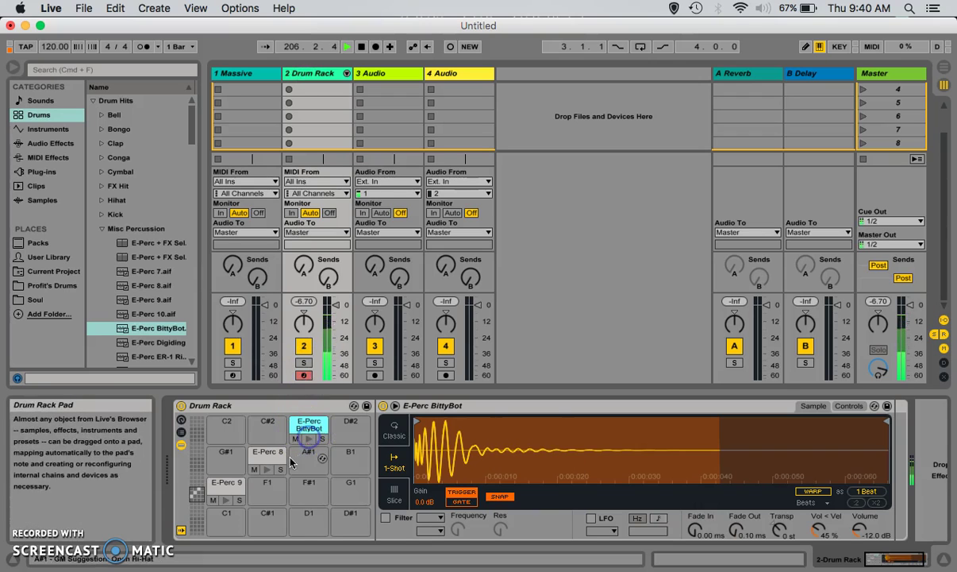
{"action": "left_click", "coordinate": [266, 470]}
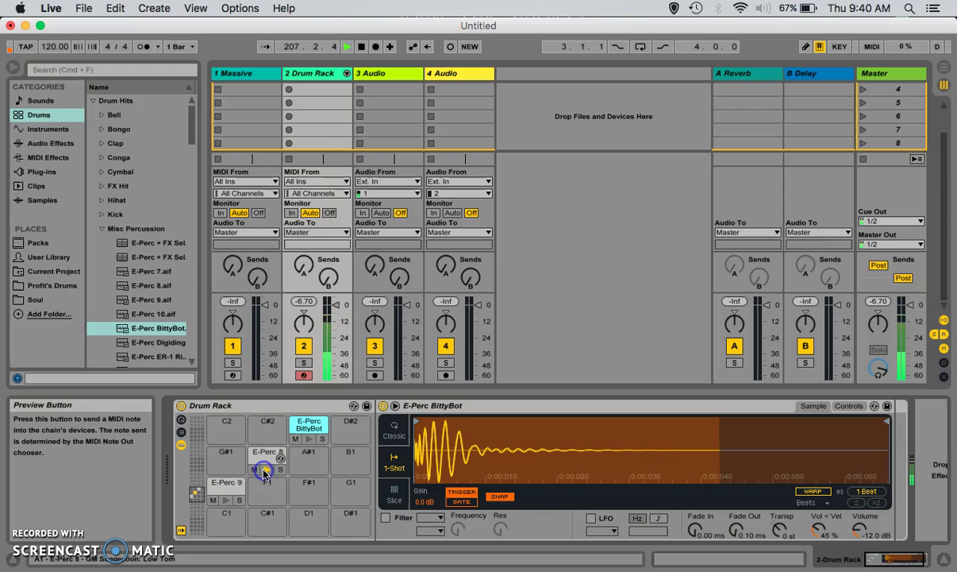
{"action": "left_click", "coordinate": [226, 501]}
{"action": "left_click", "coordinate": [226, 500]}
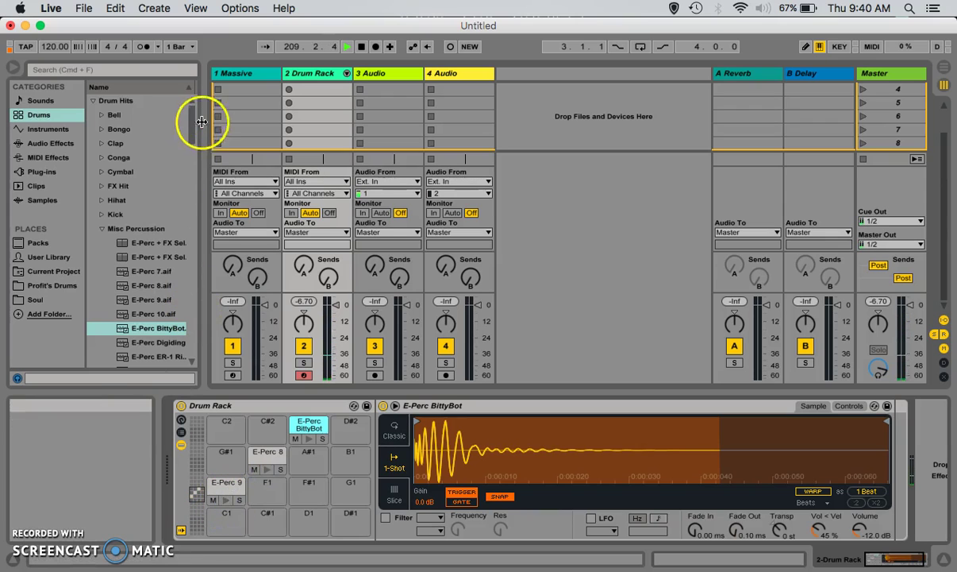
- Load A-HiHat 1 Half Open onto pad A#1 and E-Kick 4.aif onto pad C#1
{"action": "left_click", "coordinate": [100, 203]}
{"action": "left_click_drag", "start_coordinate": [130, 214], "coordinate": [311, 490]}
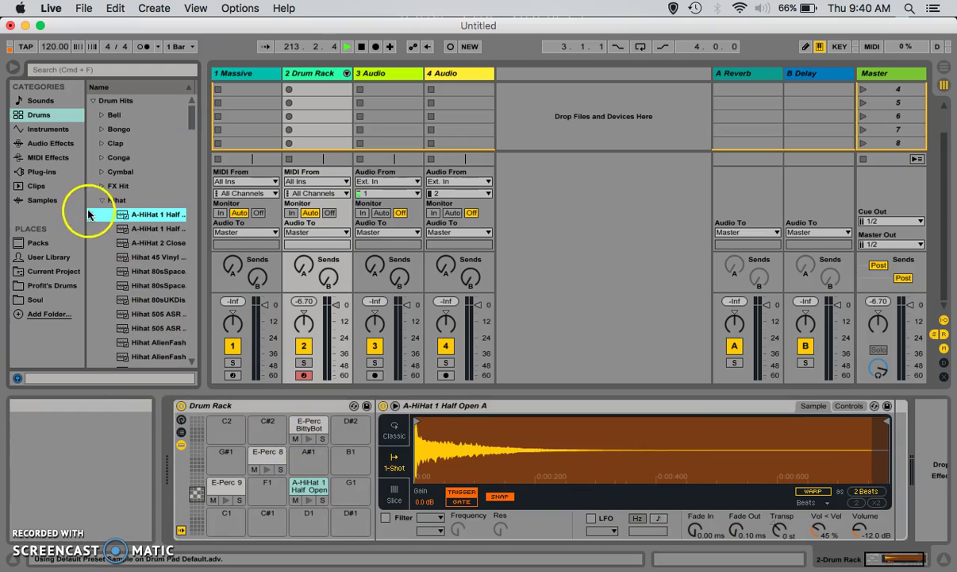
{"action": "left_click", "coordinate": [101, 200]}
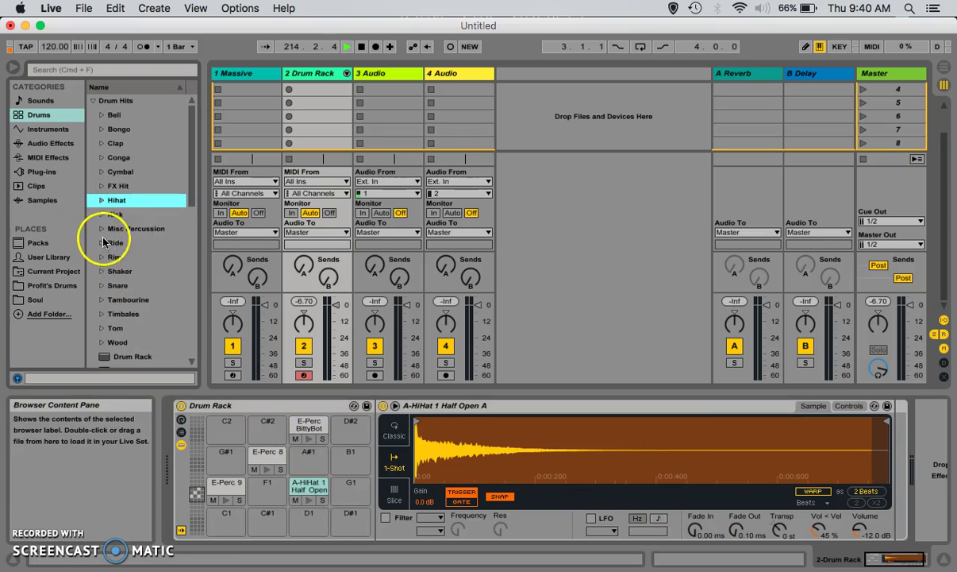
{"action": "left_click", "coordinate": [99, 214]}
{"action": "left_click", "coordinate": [137, 257]}
{"action": "left_click_drag", "start_coordinate": [137, 256], "coordinate": [256, 529]}
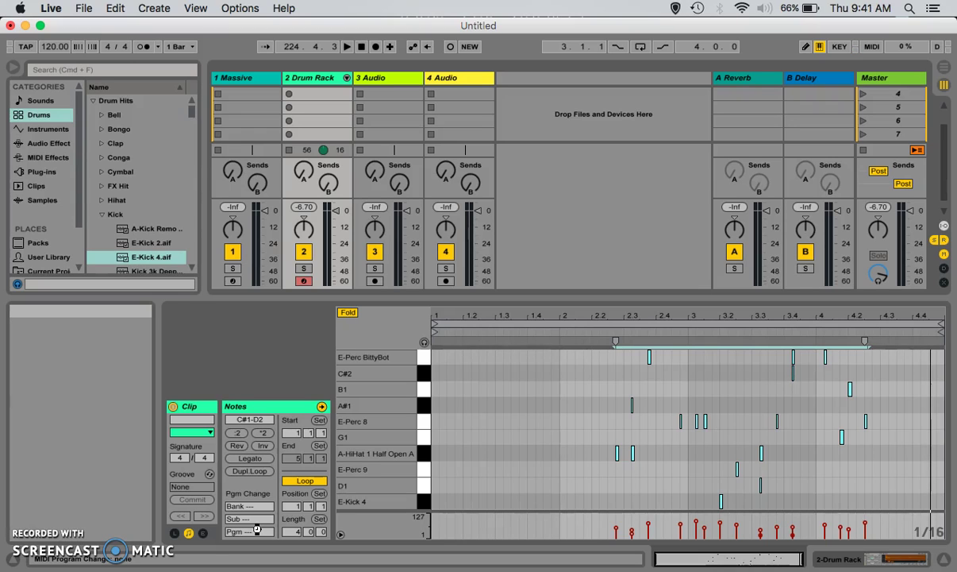
- Launch the recorded drum clip and move the selection to the empty slot above
{"action": "key", "text": "super+z"}
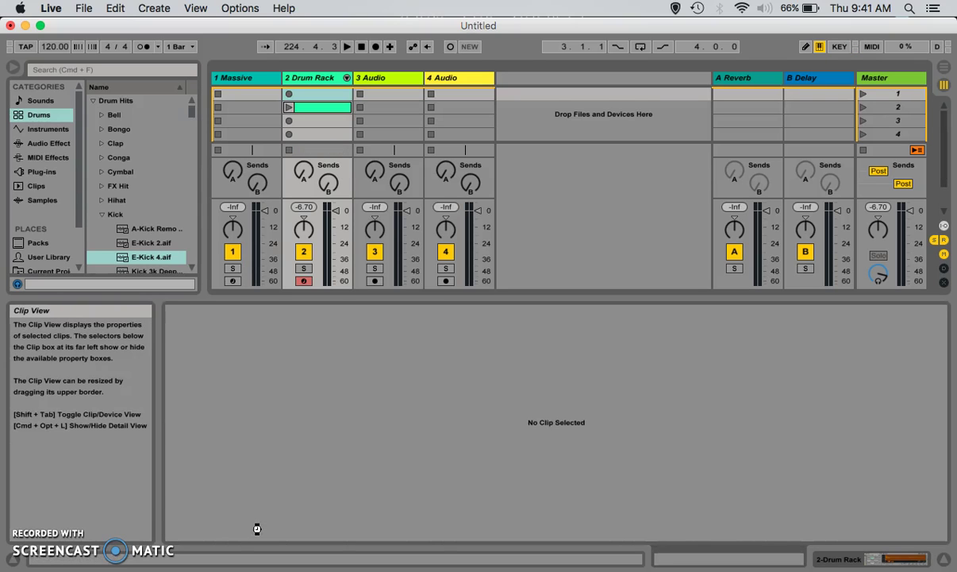
{"action": "key", "text": "Return"}
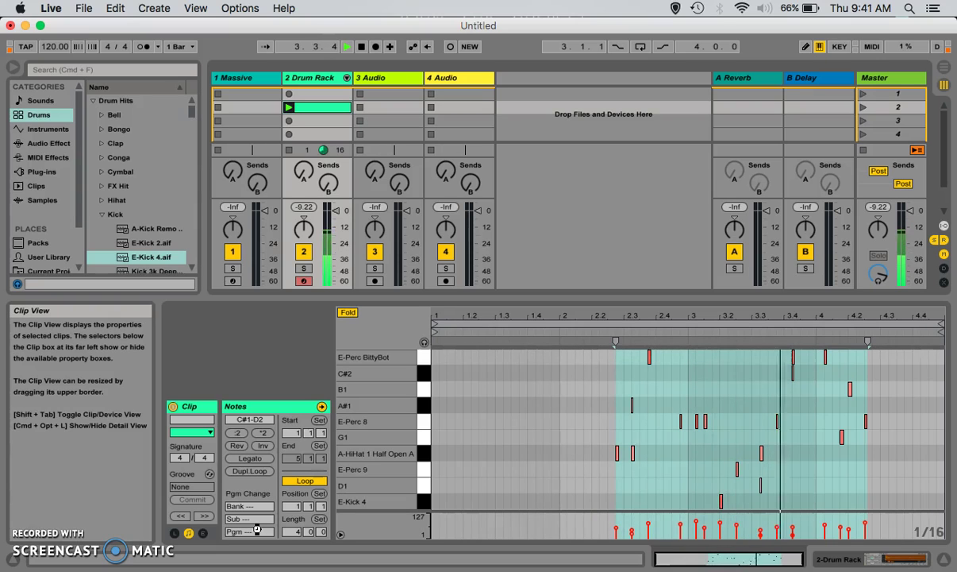
{"action": "key", "text": "Up"}
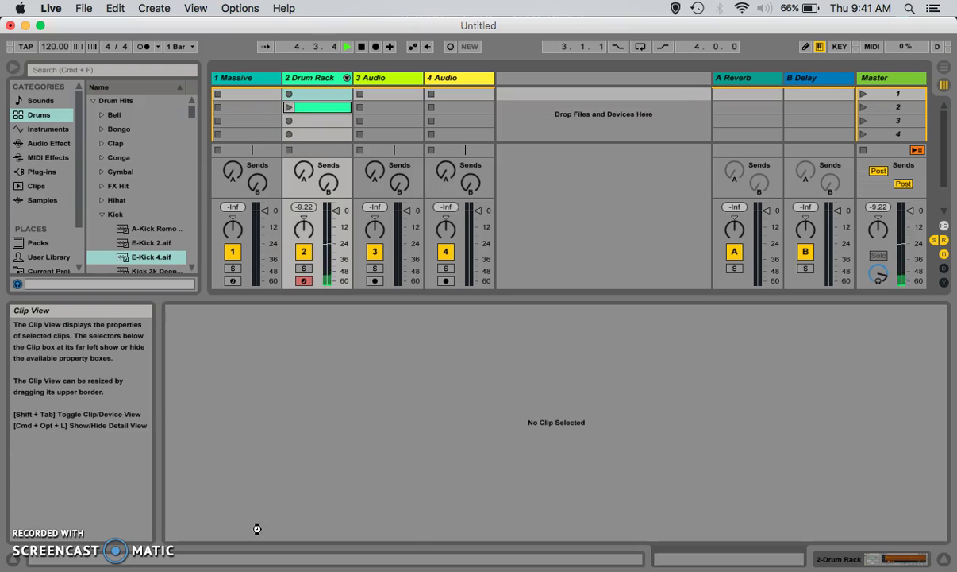
- Show the drum clip's notes, toggle the Drum Rack Track Activator, and switch to Arrangement View
{"action": "left_click", "coordinate": [291, 112]}
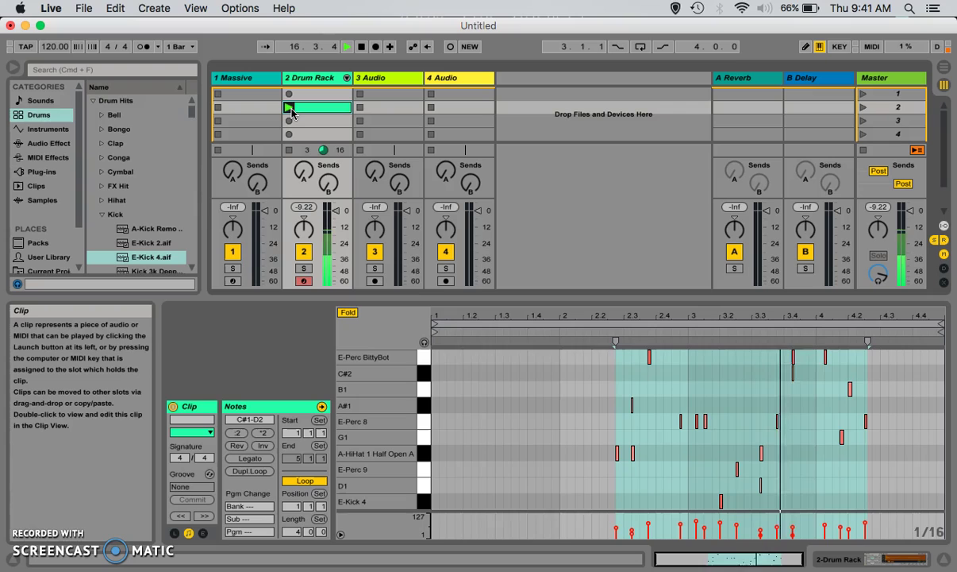
{"action": "left_click", "coordinate": [291, 114]}
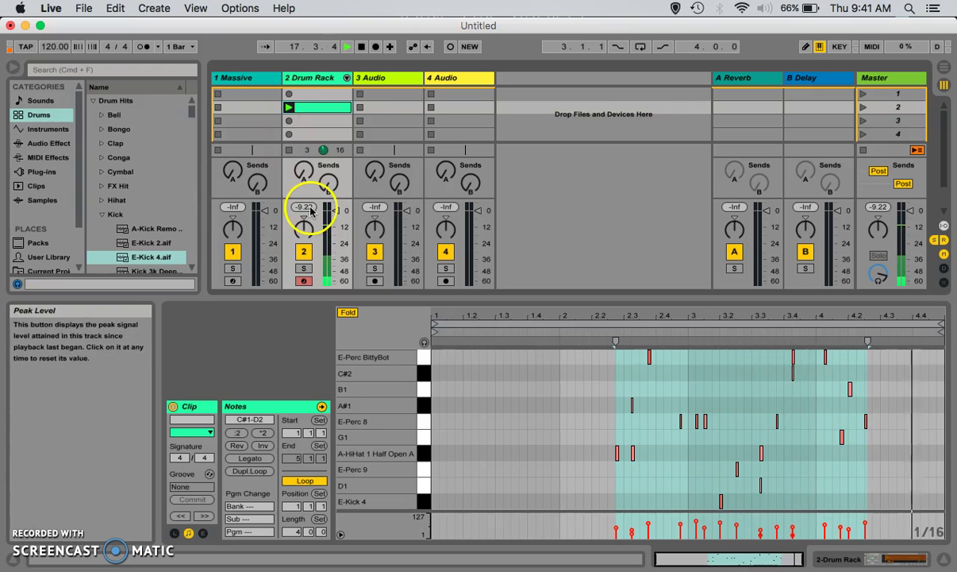
{"action": "left_click", "coordinate": [301, 256]}
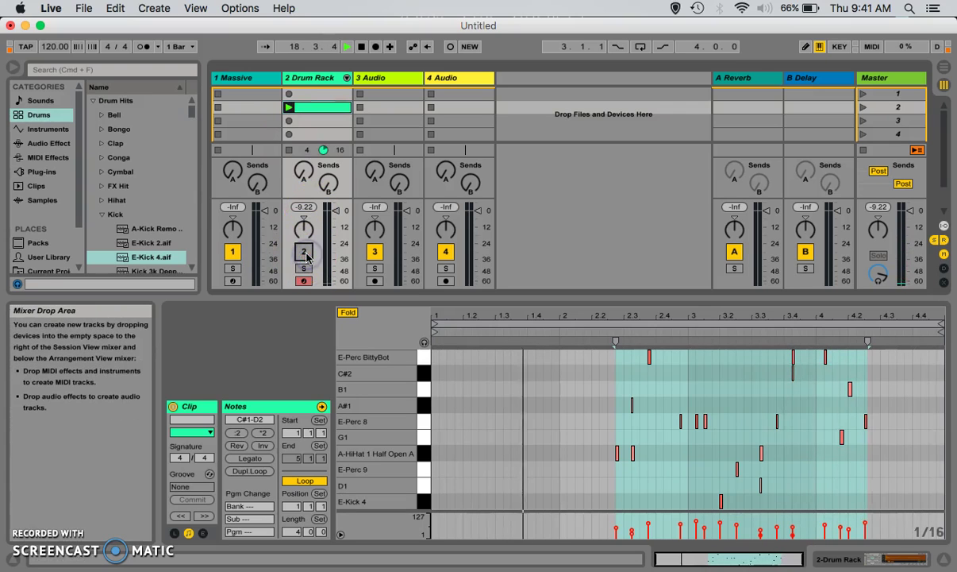
{"action": "left_click", "coordinate": [294, 79]}
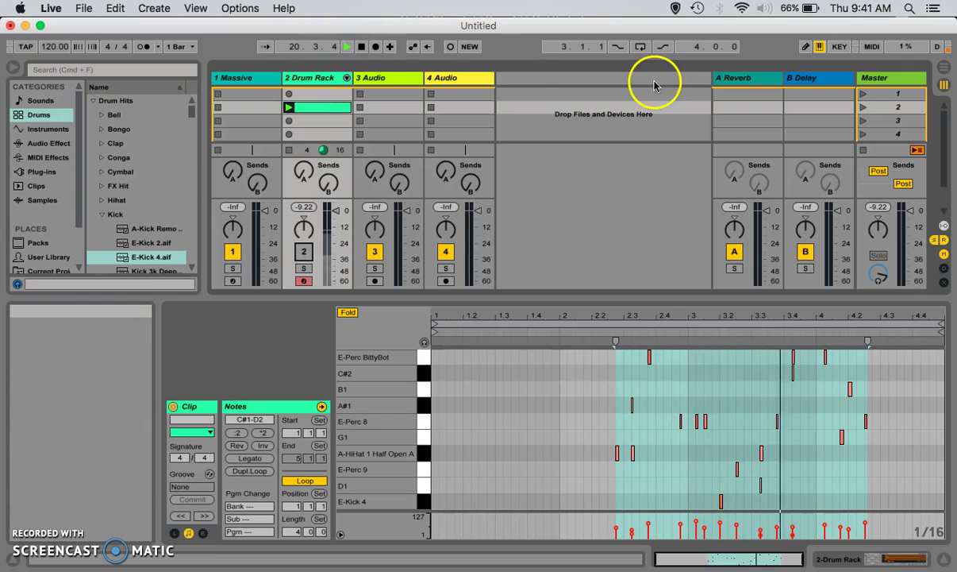
{"action": "left_click", "coordinate": [945, 66]}
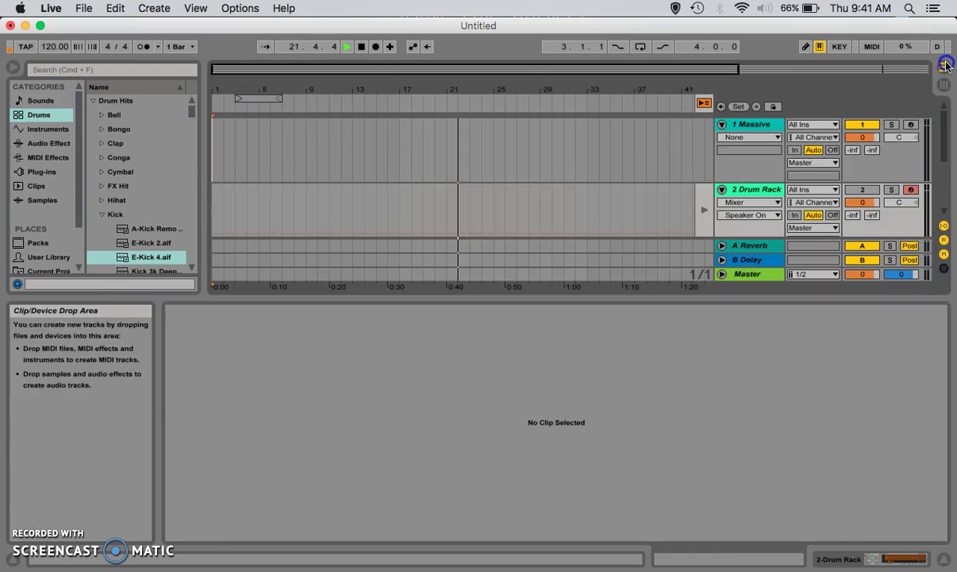
- Record a short take into the arrangement, stop, and move the playback position back to 1.1.1
{"action": "left_click", "coordinate": [375, 46]}
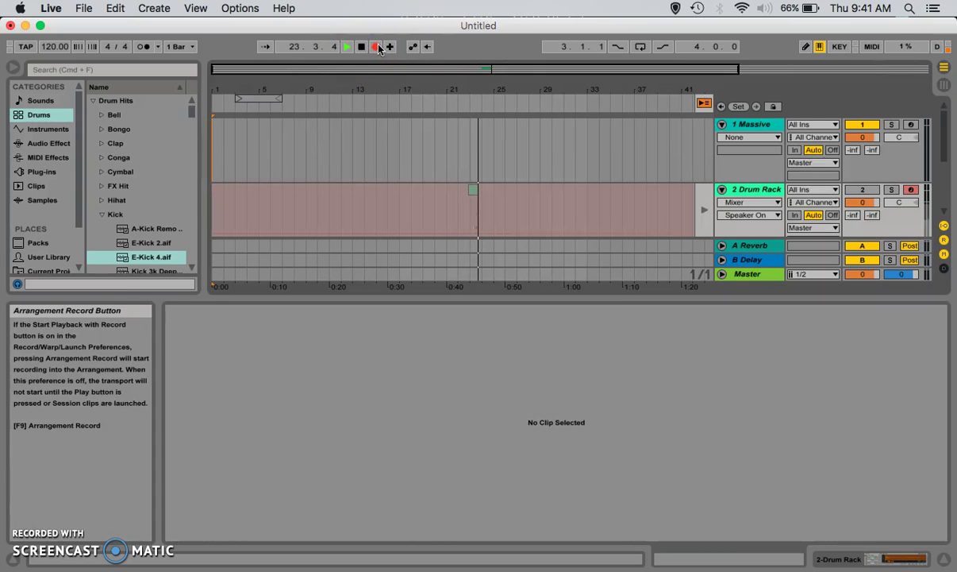
{"action": "left_click", "coordinate": [361, 46]}
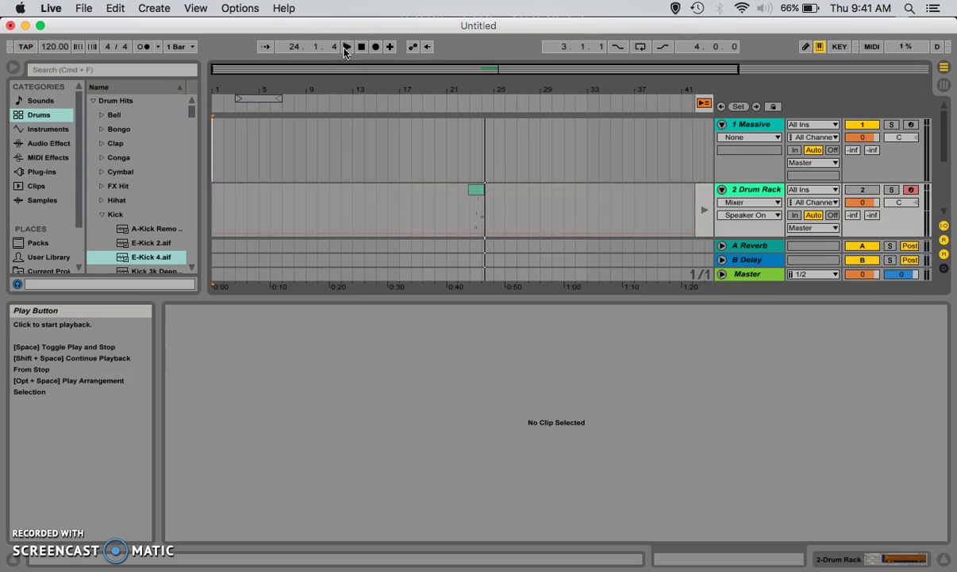
{"action": "left_click_drag", "start_coordinate": [292, 49], "coordinate": [299, 56]}
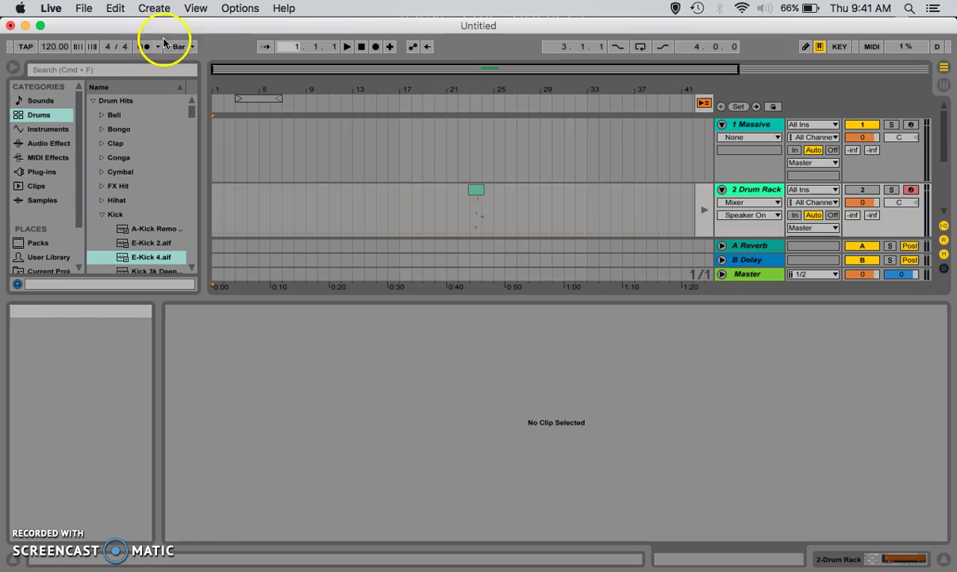
- Turn the metronome on and show its count-in choices
{"action": "left_click", "coordinate": [158, 47]}
{"action": "left_click", "coordinate": [142, 46]}
{"action": "left_click", "coordinate": [141, 46]}
{"action": "left_click", "coordinate": [151, 48]}
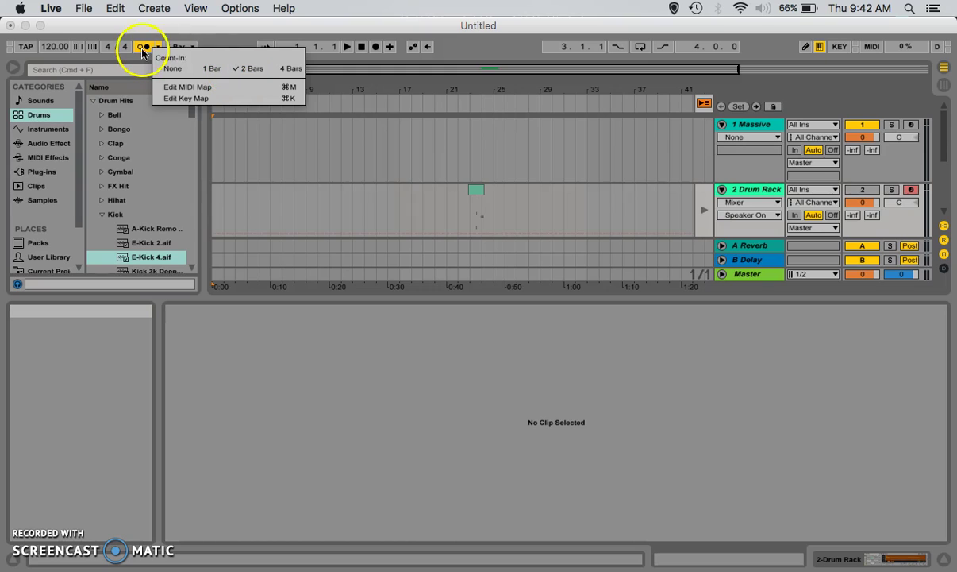
- Dismiss the count-in menu and tap the TAP button, leaving the tempo at 120 BPM
{"action": "left_click", "coordinate": [47, 49]}
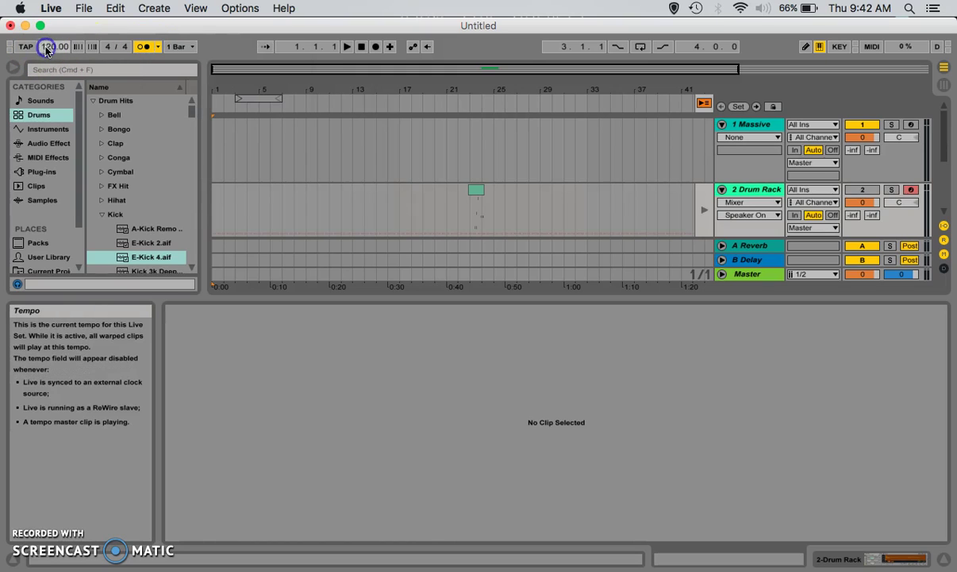
{"action": "left_click", "coordinate": [22, 47]}
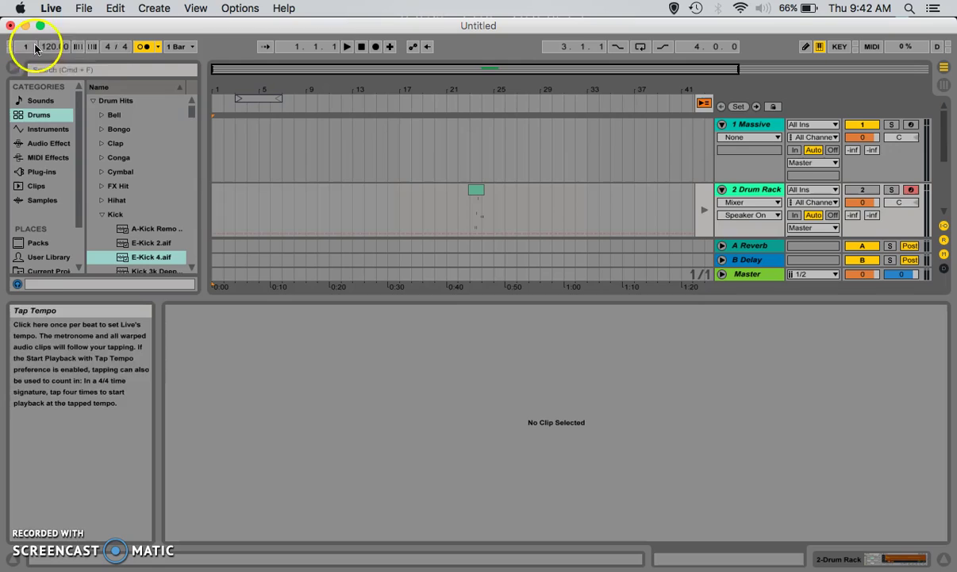